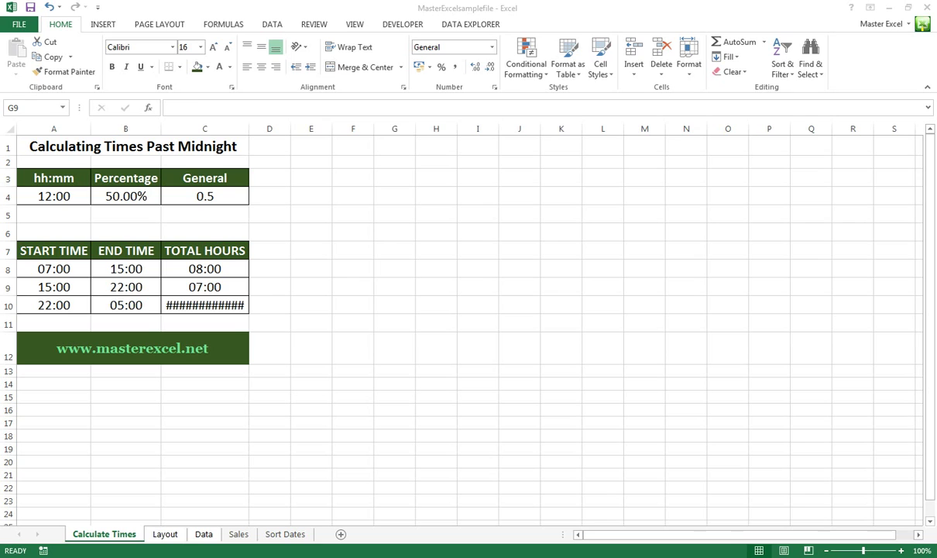
# Step: Set the hh:mm time in cell A4 to 06:00
pyautogui.click(53, 196)
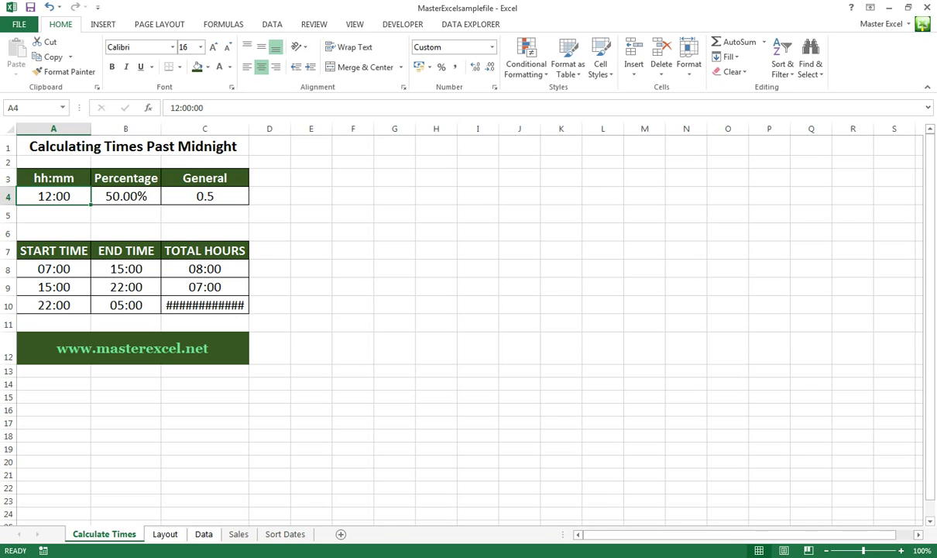
pyautogui.click(204, 196)
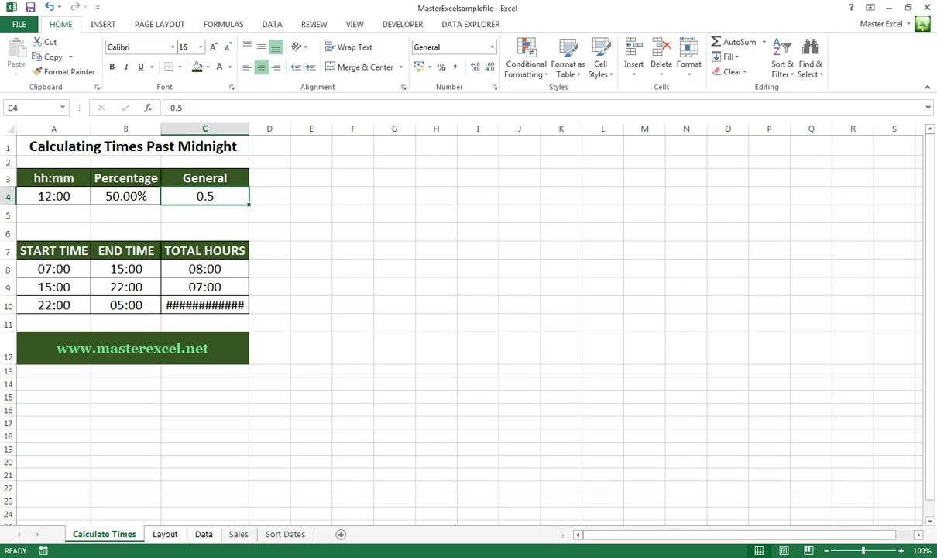
pyautogui.click(54, 196)
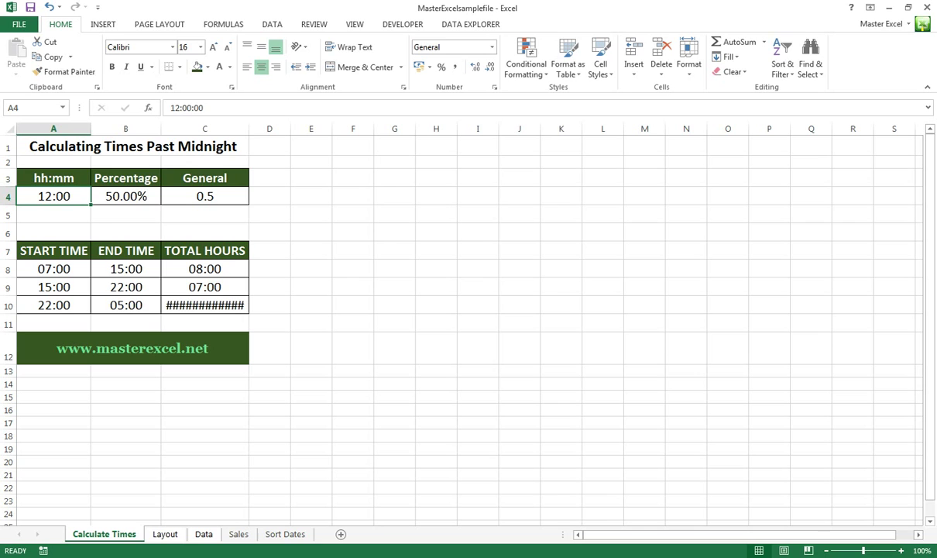
pyautogui.write('06:00')
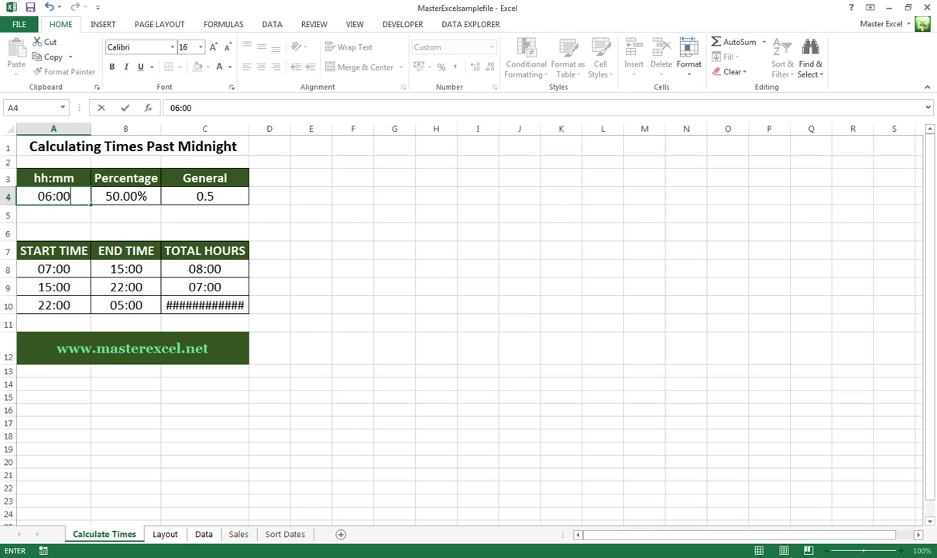
pyautogui.press('Return')
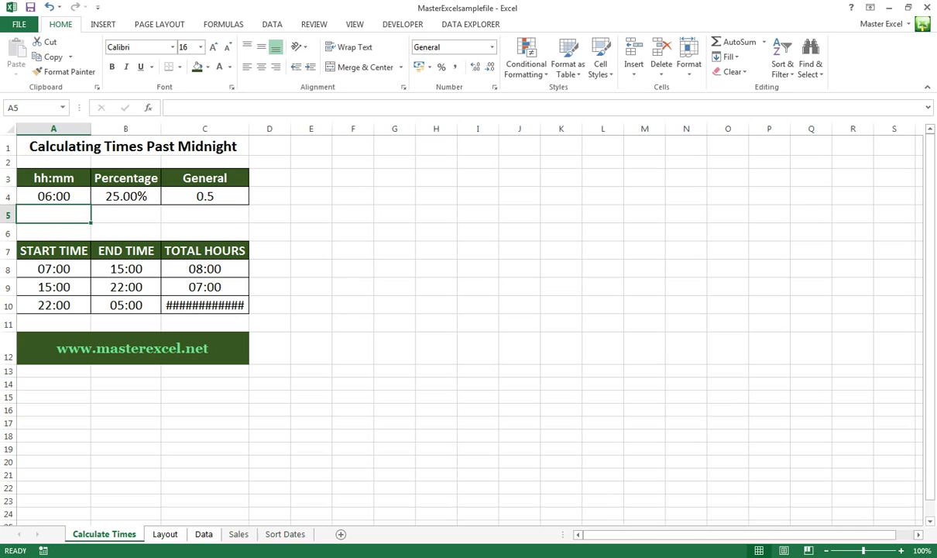
# Step: Enter 06:00 in cell C4 under General and apply the General number format to it
pyautogui.click(204, 196)
pyautogui.write('06:00')
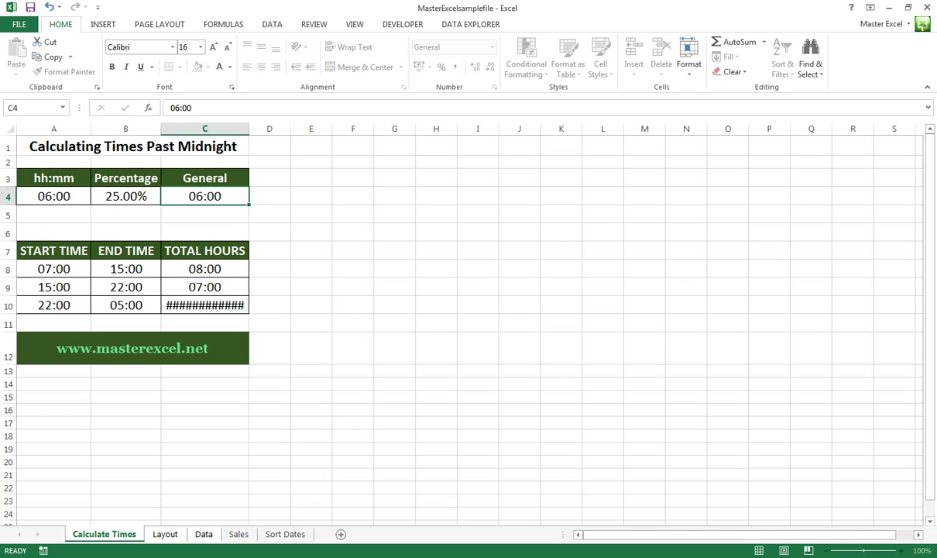
pyautogui.press('Return')
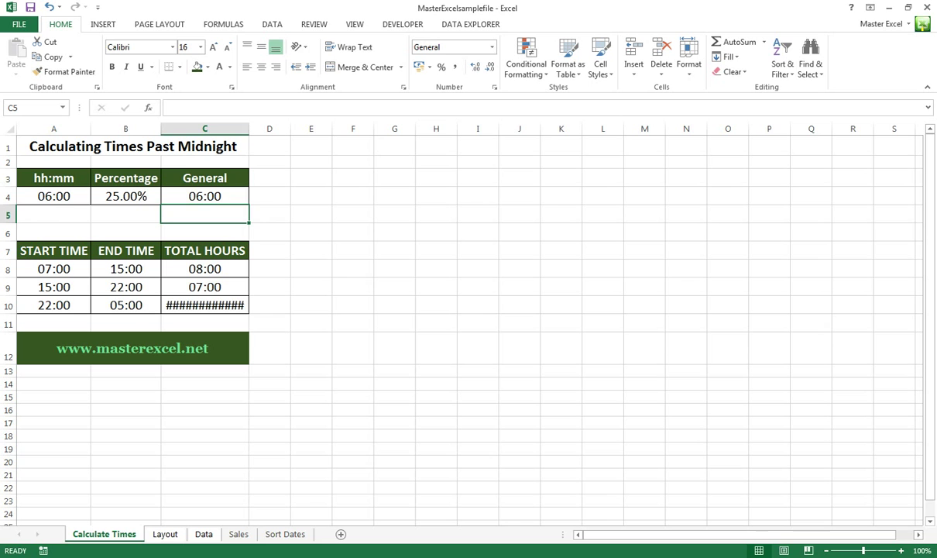
pyautogui.click(204, 196)
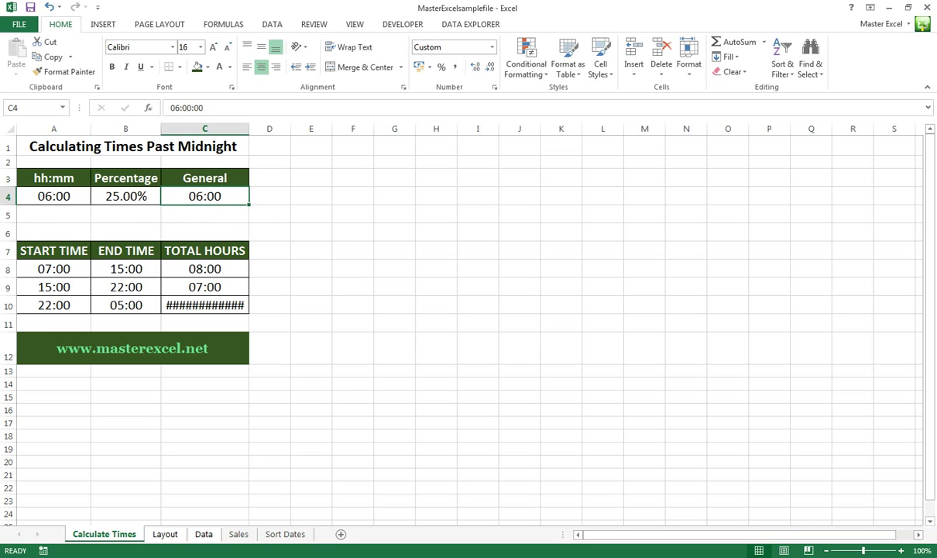
pyautogui.hotkey('ctrl', '1')
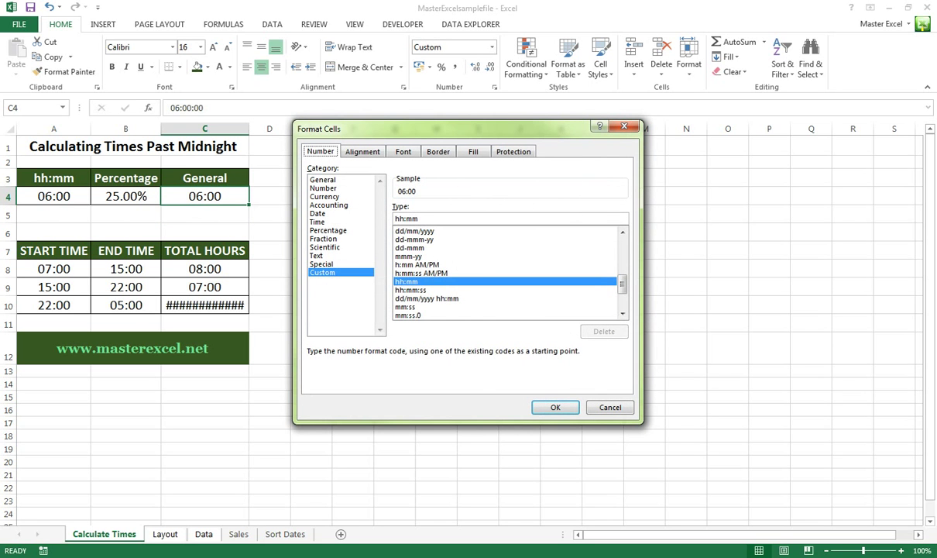
pyautogui.click(323, 180)
pyautogui.click(555, 408)
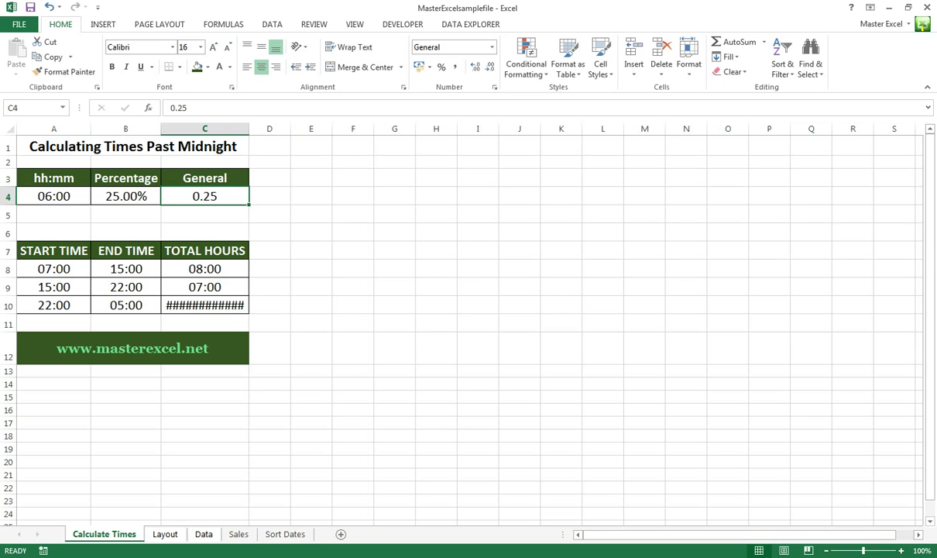
# Step: Check the Total Hours formula in C8 against its start and end times, and change the end time in B8 to 16:00
pyautogui.click(205, 269)
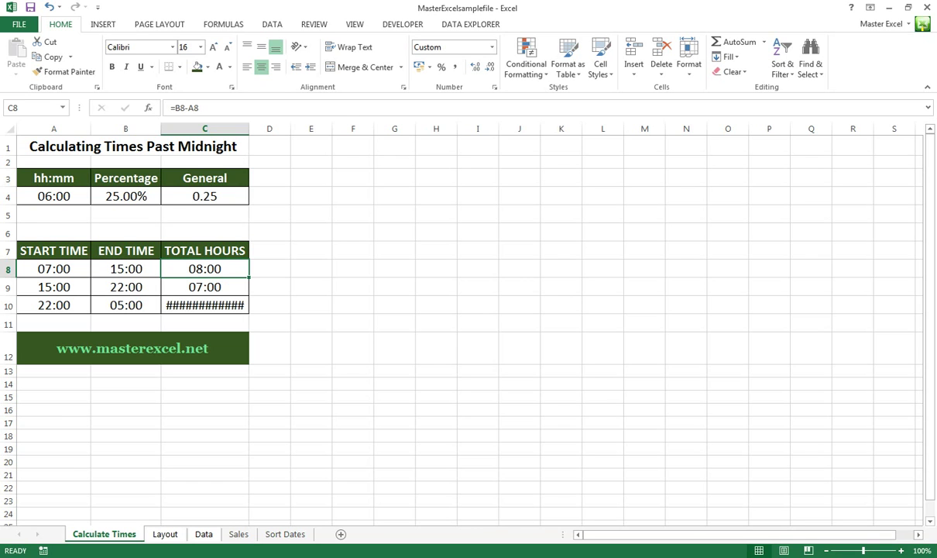
pyautogui.click(125, 269)
pyautogui.click(53, 269)
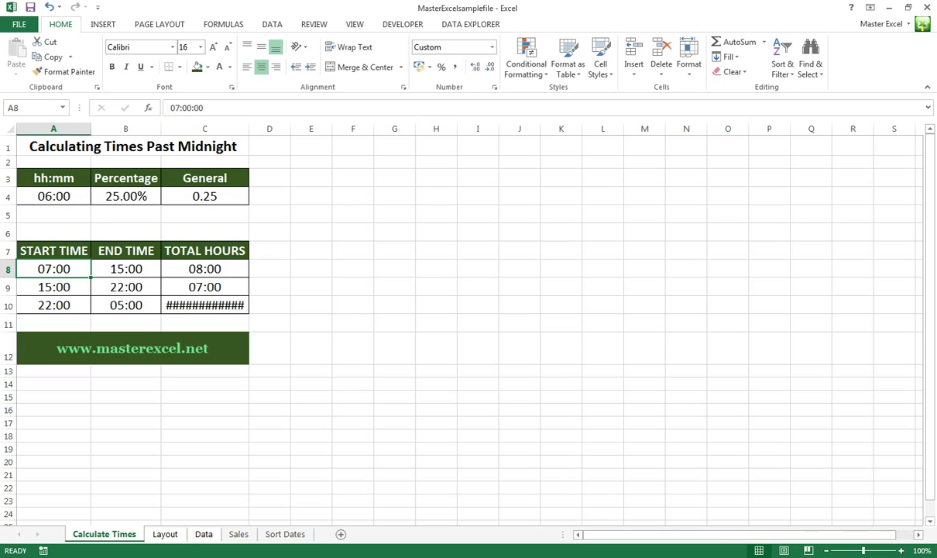
pyautogui.click(204, 269)
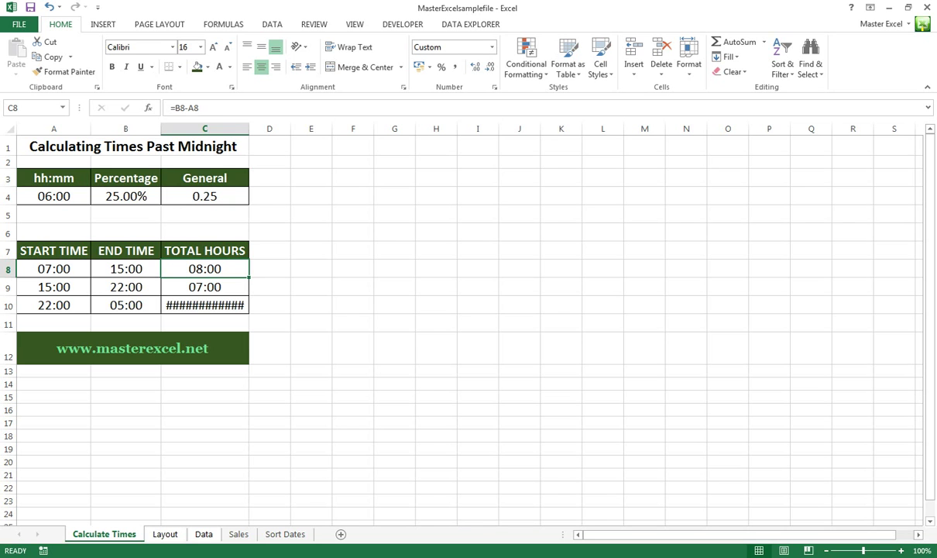
pyautogui.click(126, 269)
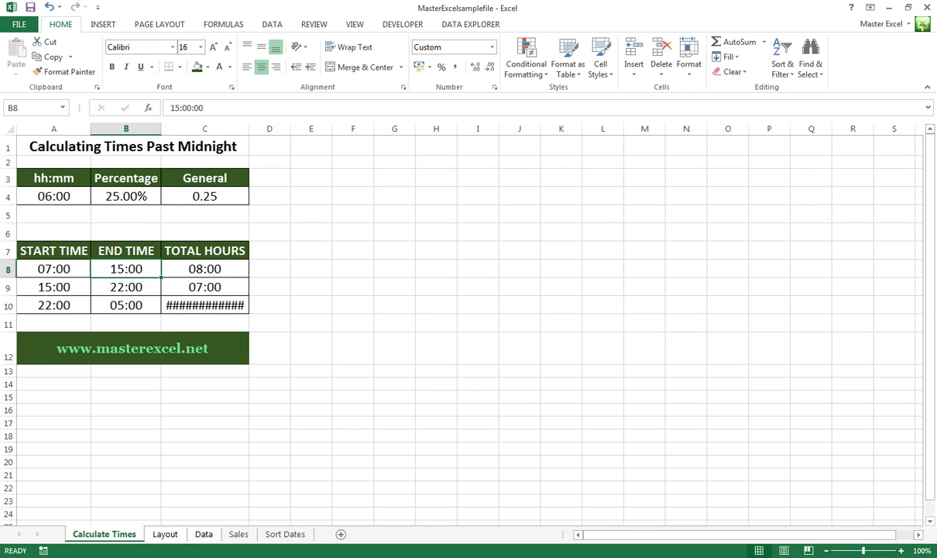
pyautogui.write('16:00')
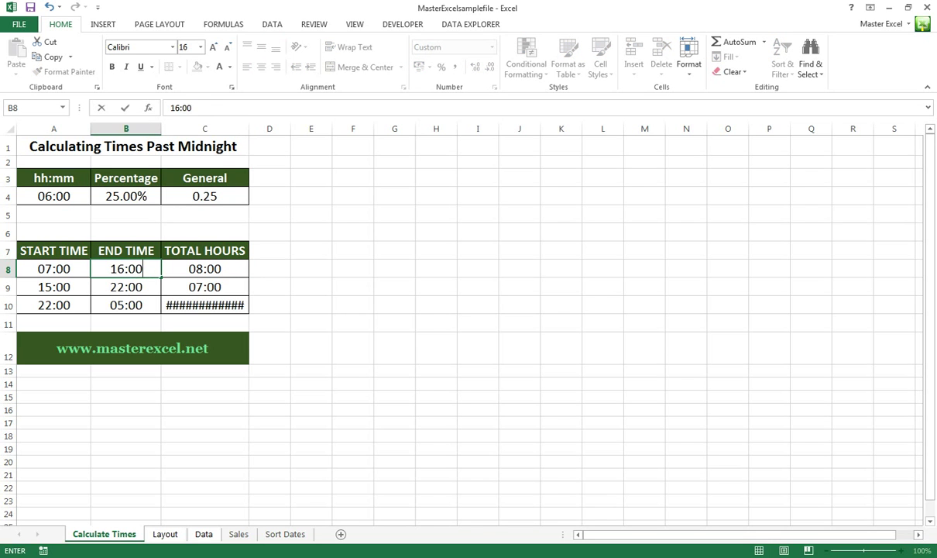
pyautogui.press('Return')
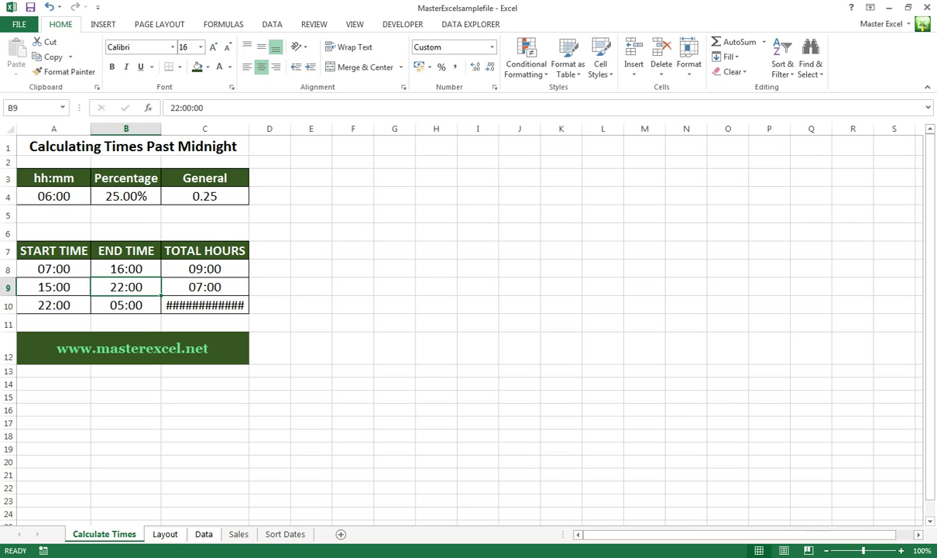
# Step: Apply the General number format to the start time, end time and total hours in A10:C10
pyautogui.click(54, 305)
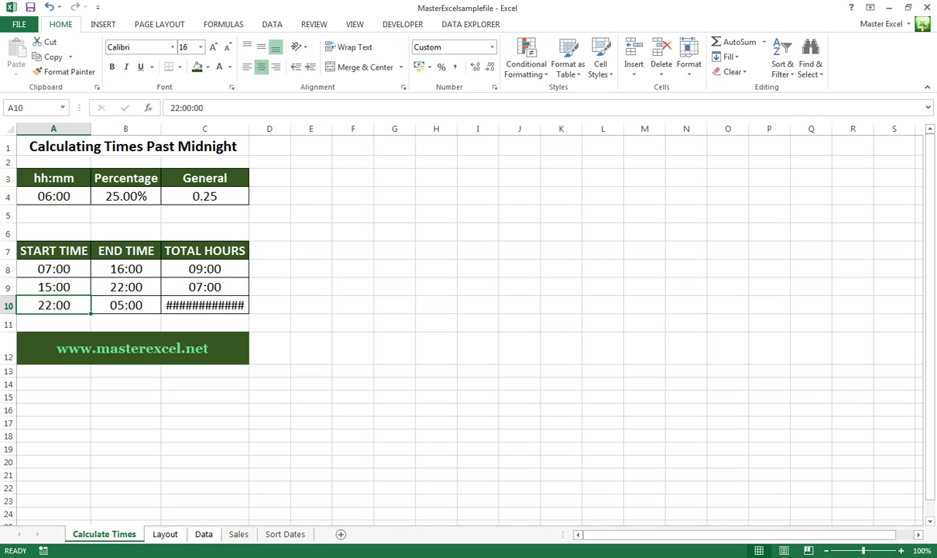
pyautogui.click(205, 305)
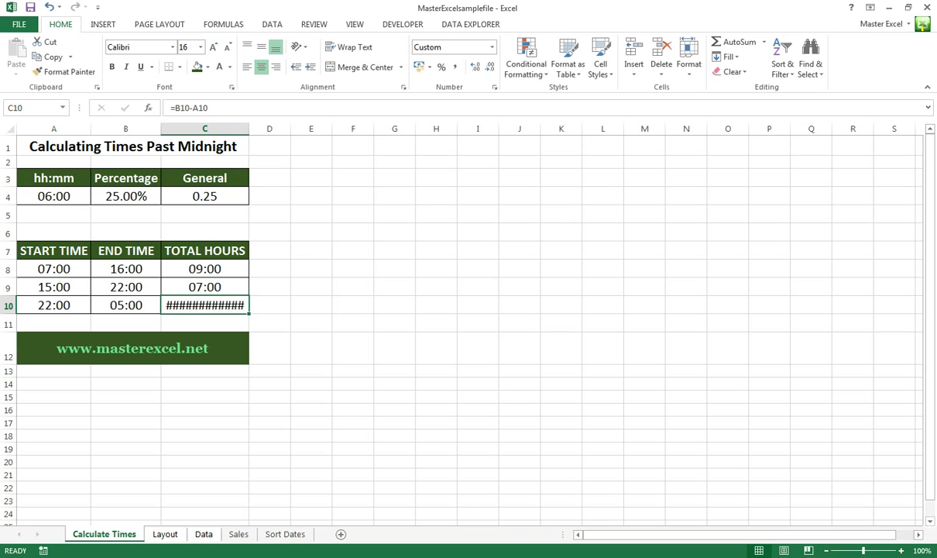
pyautogui.moveTo(53, 306); pyautogui.dragTo(205, 306)
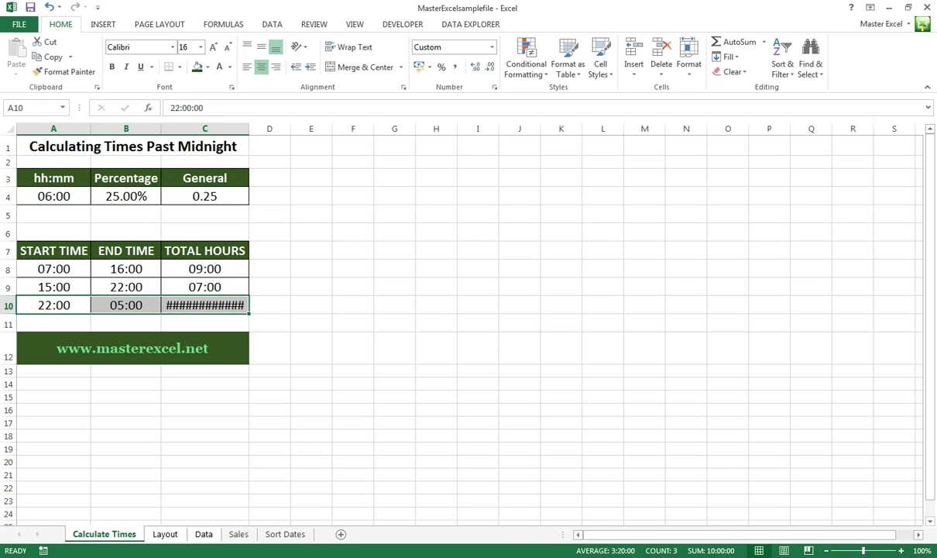
pyautogui.hotkey('ctrl', '1')
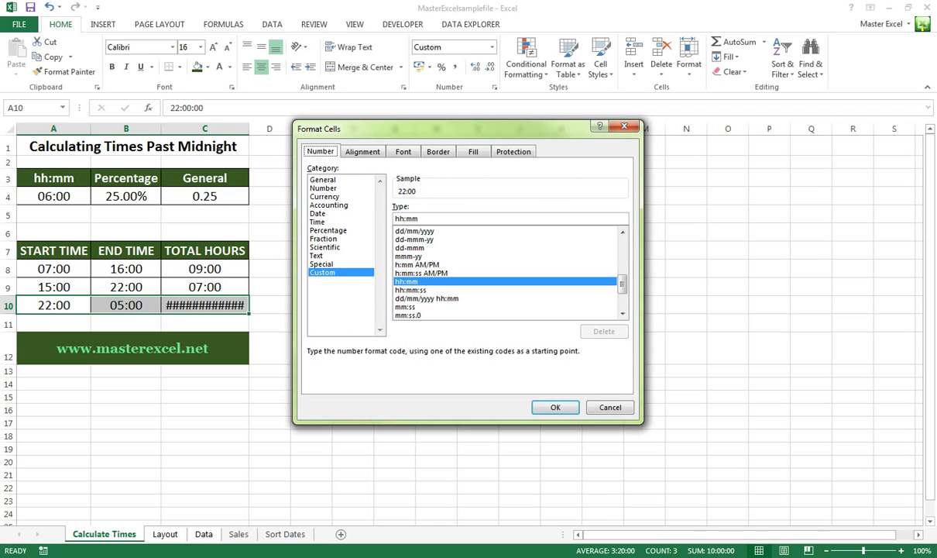
pyautogui.click(323, 179)
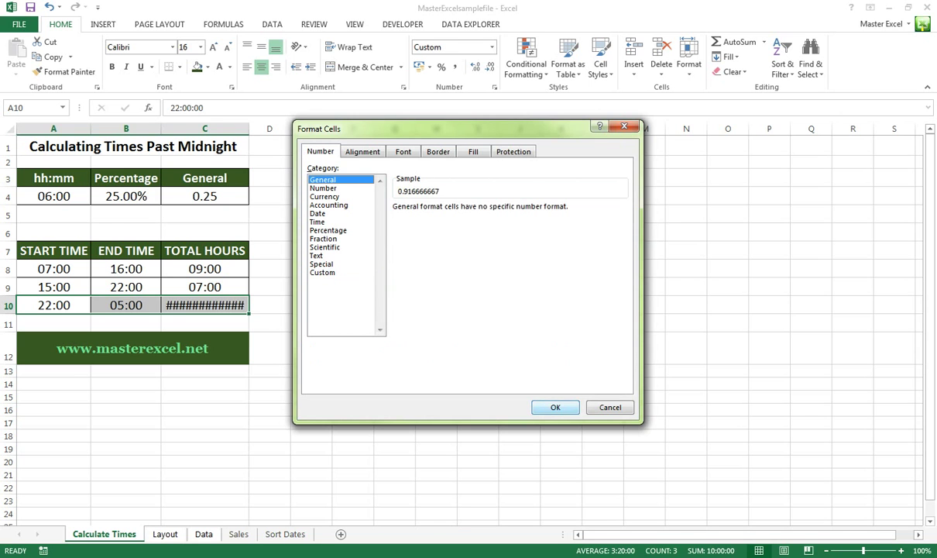
pyautogui.click(555, 408)
pyautogui.click(353, 287)
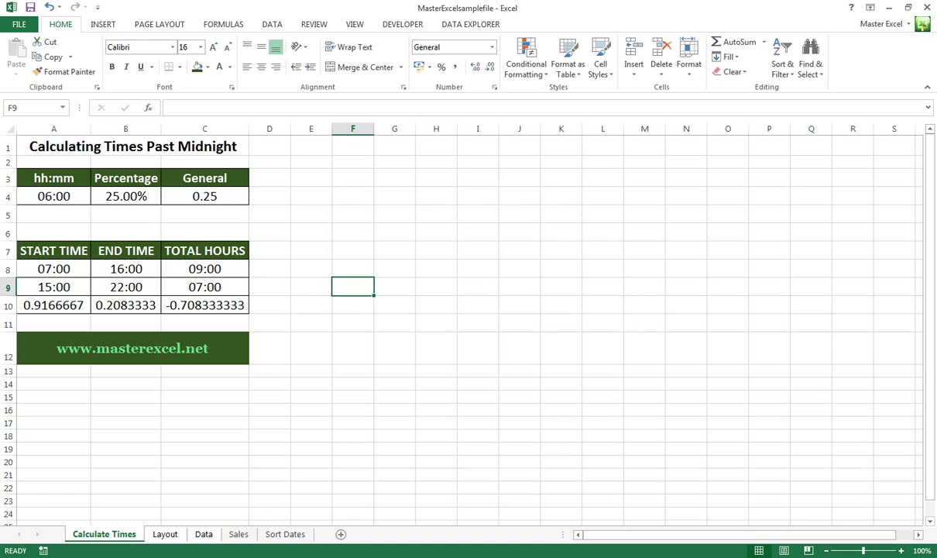
# Step: Check the total hours formula in C10 and undo the General formatting of A10:C10
pyautogui.click(204, 305)
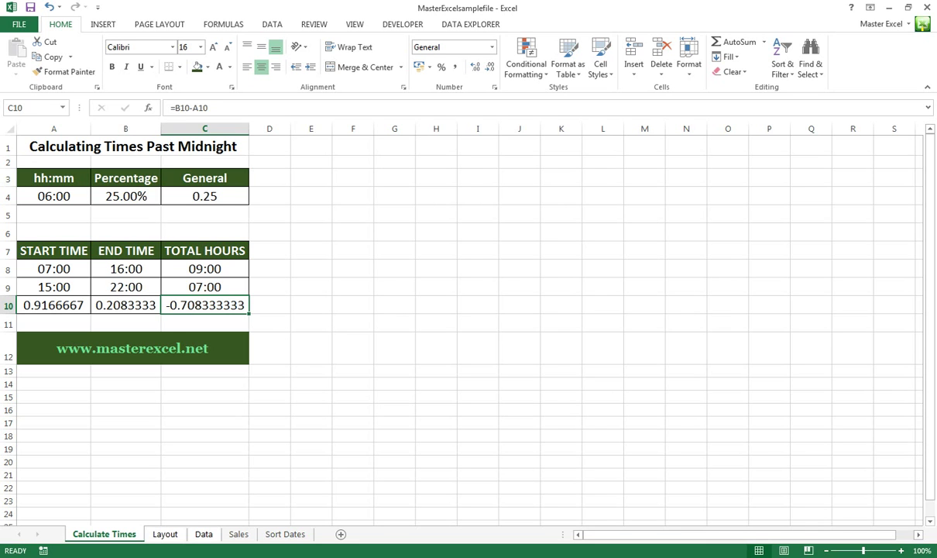
pyautogui.moveTo(53, 306); pyautogui.dragTo(205, 305)
pyautogui.click(50, 7)
pyautogui.click(48, 7)
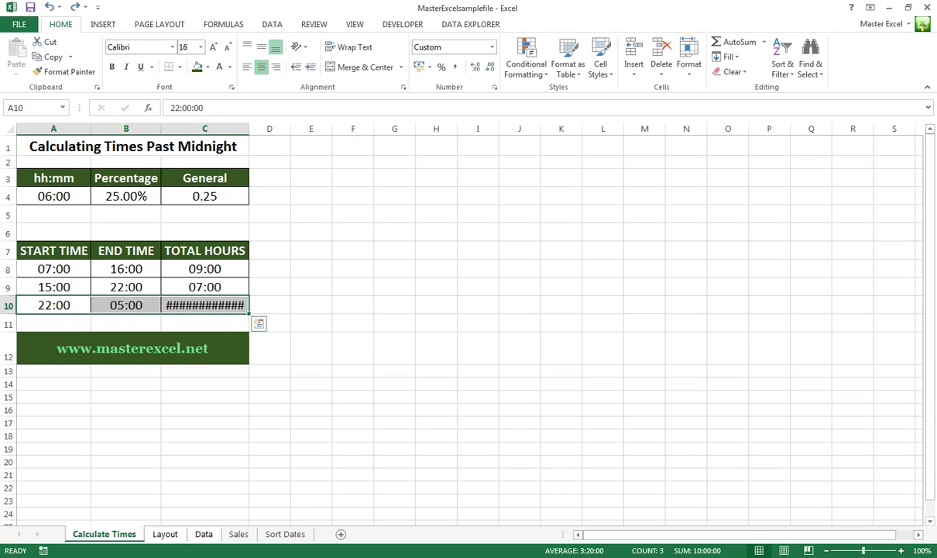
pyautogui.click(353, 287)
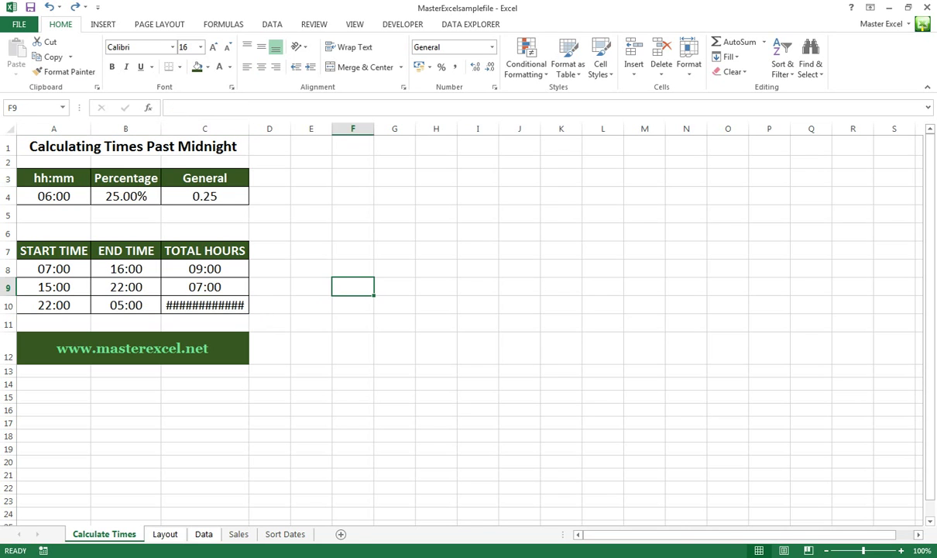
# Step: Change the Total Hours formula in C10 to =B10-A10+1
pyautogui.click(205, 305)
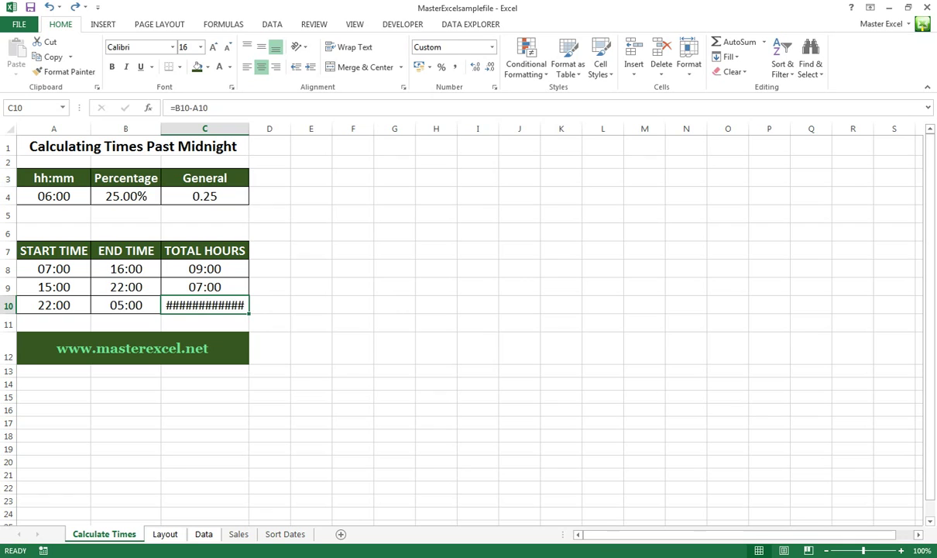
pyautogui.doubleClick(205, 304)
pyautogui.write('+1')
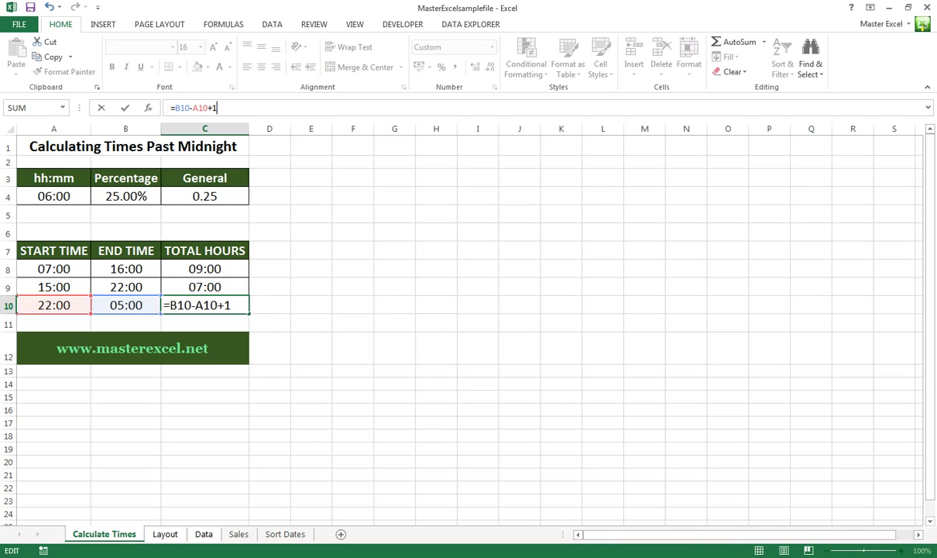
pyautogui.press('Return')
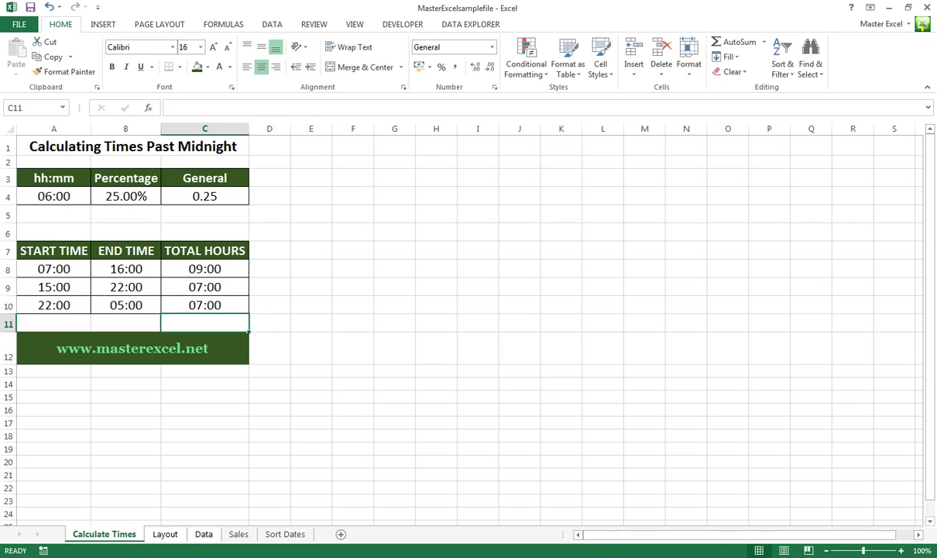
# Step: Set the end time in B10 to 07:00 and check the Total Hours cell C10
pyautogui.click(205, 306)
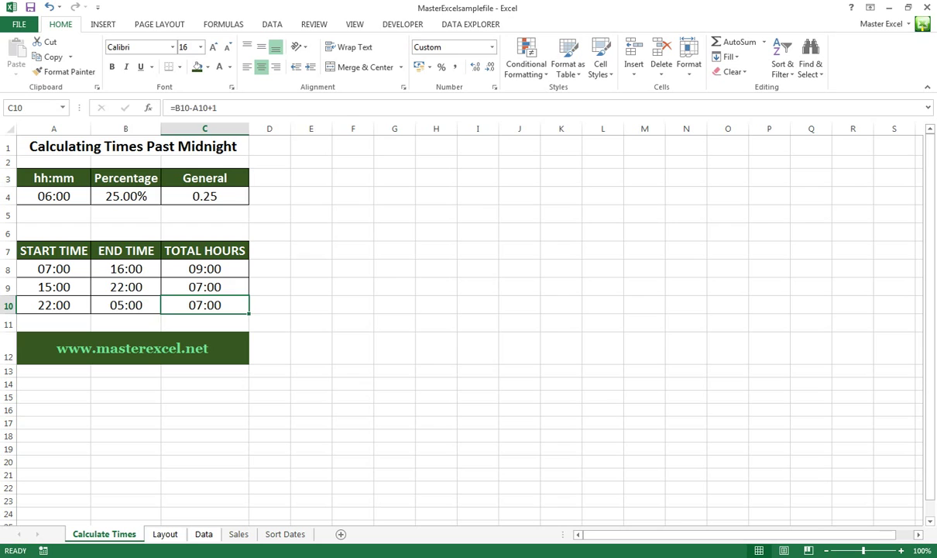
pyautogui.click(126, 305)
pyautogui.write('07')
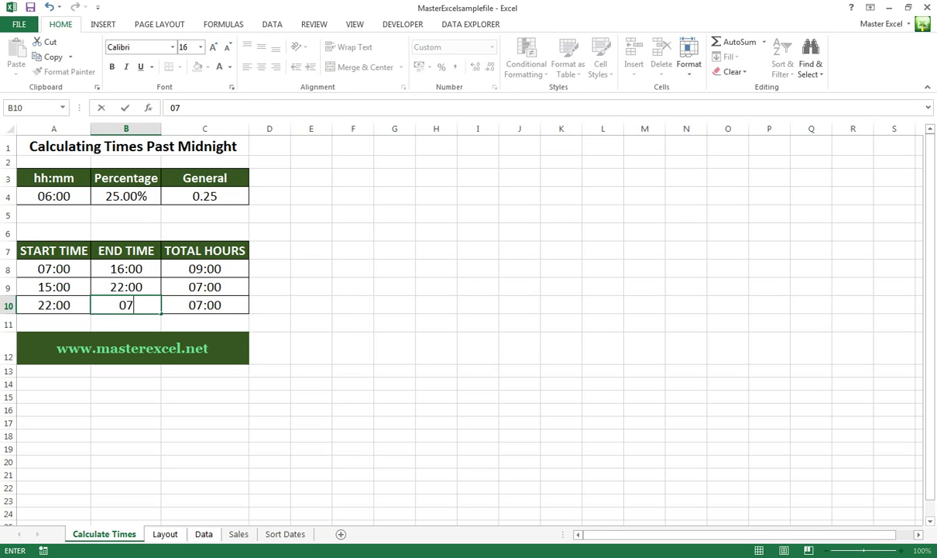
pyautogui.write(':00')
pyautogui.press('Return')
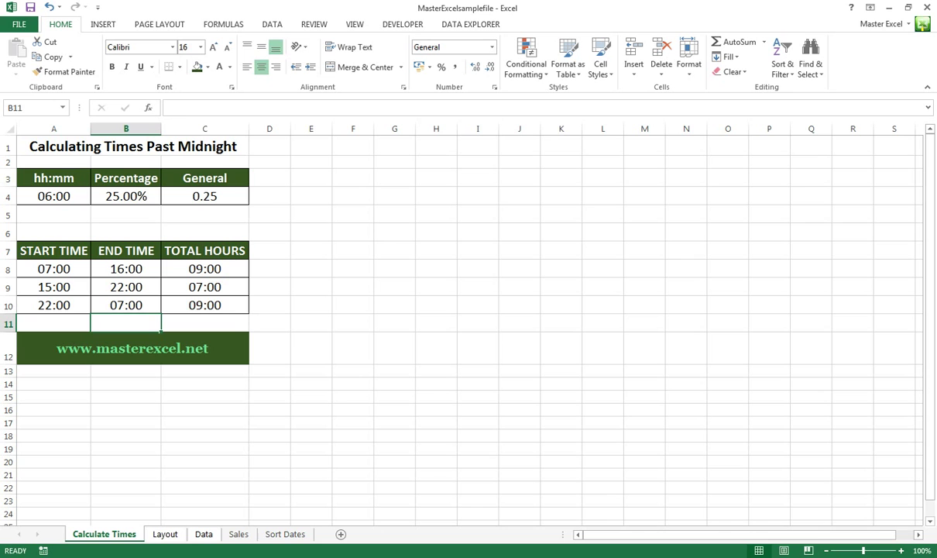
pyautogui.click(205, 305)
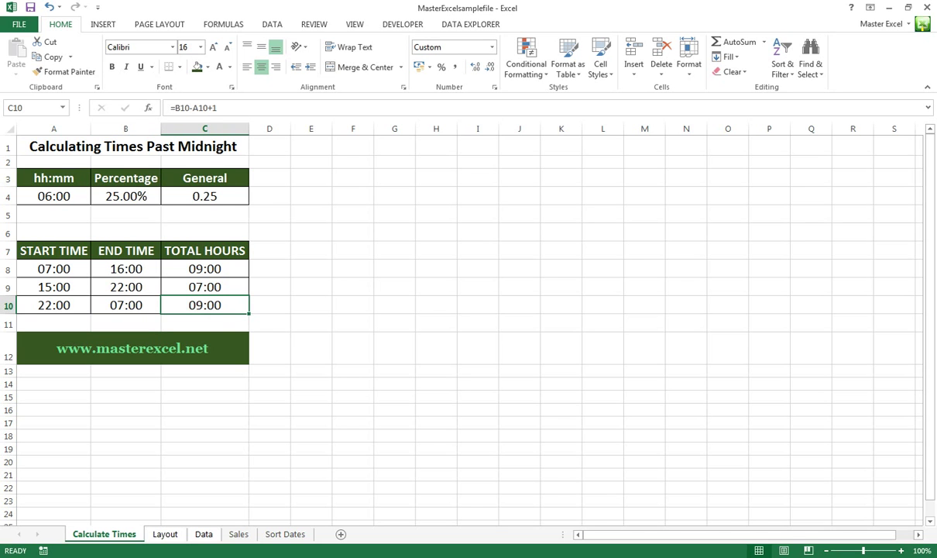